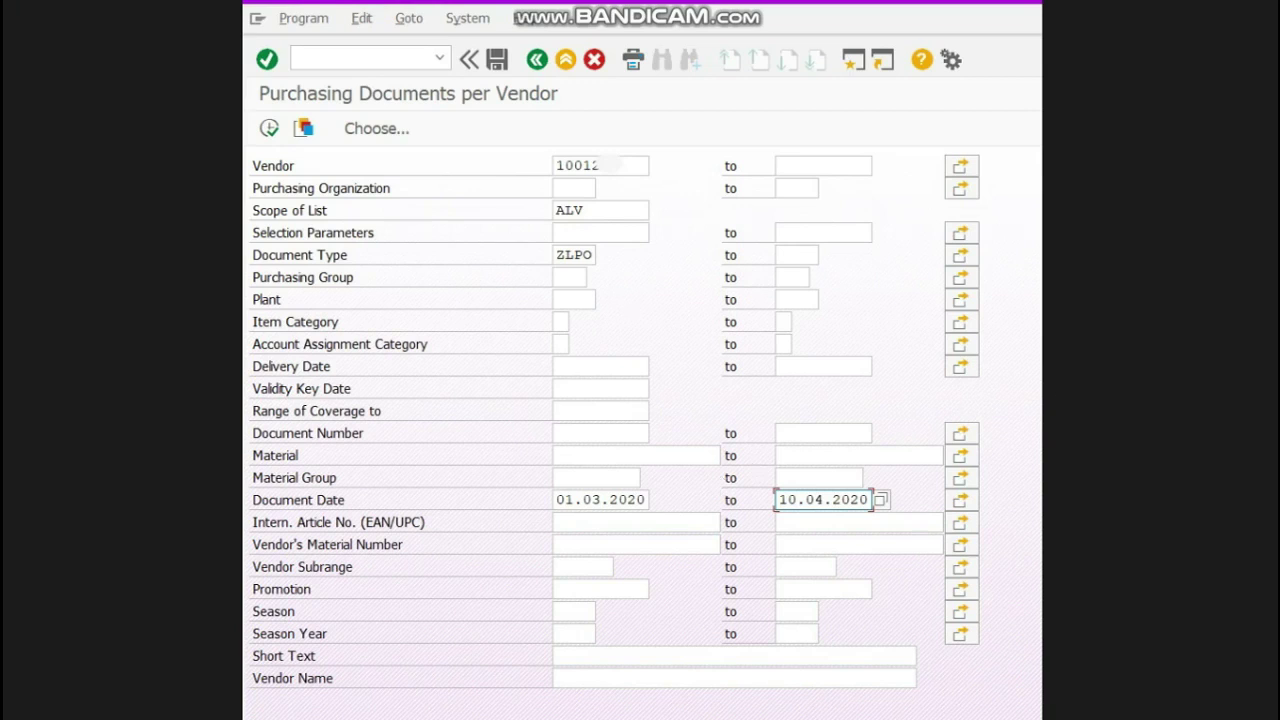
Step: Review the filled Vendor, Scope of List (ALV) and Document Type selection fields
left_click(633, 166)
left_click(630, 210)
left_click(632, 213)
left_click(574, 220)
left_click(357, 258)
left_click(573, 258)
left_click(602, 510)
Step: Check the 01.03.2020–10.04.2020 document dates and show Selection Parameters history WE101 and RECHNUNG
left_click(641, 165)
left_click(623, 165)
left_click(613, 164)
left_click(634, 500)
left_click(623, 168)
left_click(623, 165)
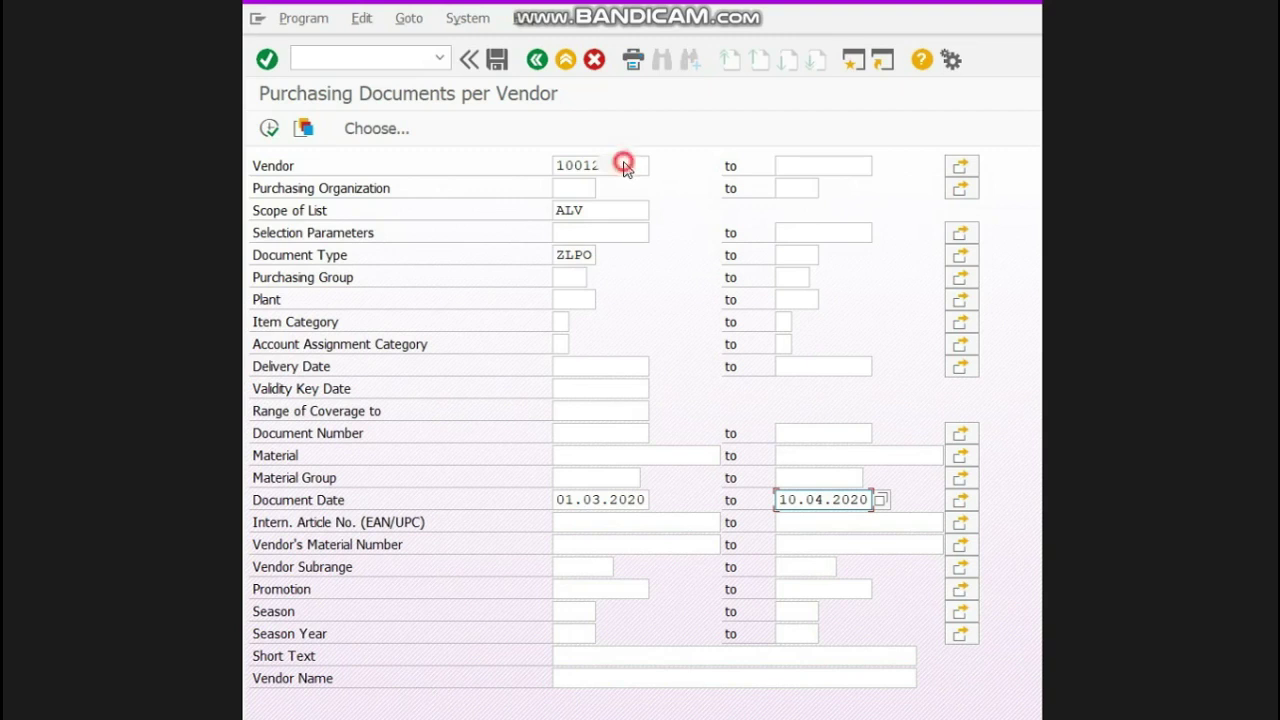
left_click(638, 500)
left_click(600, 232)
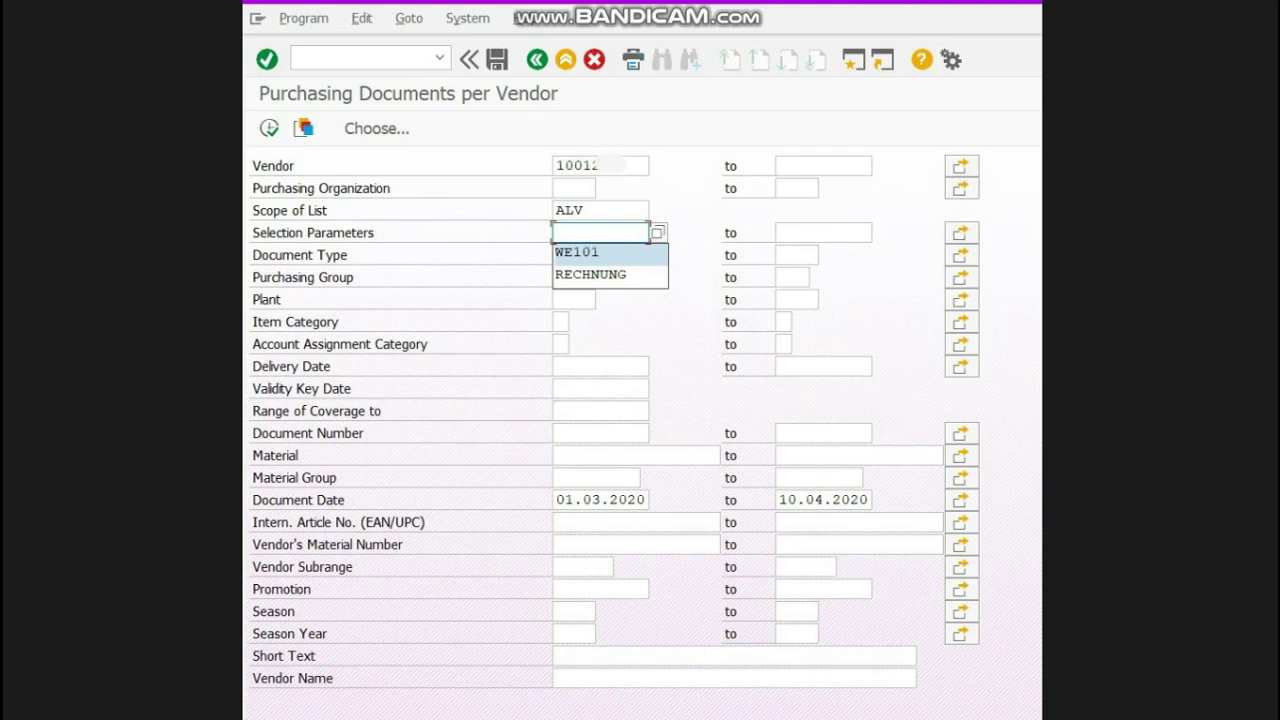
left_click(595, 238)
Step: Execute the report (F8) to list the vendor's eight purchase order items
left_click(268, 129)
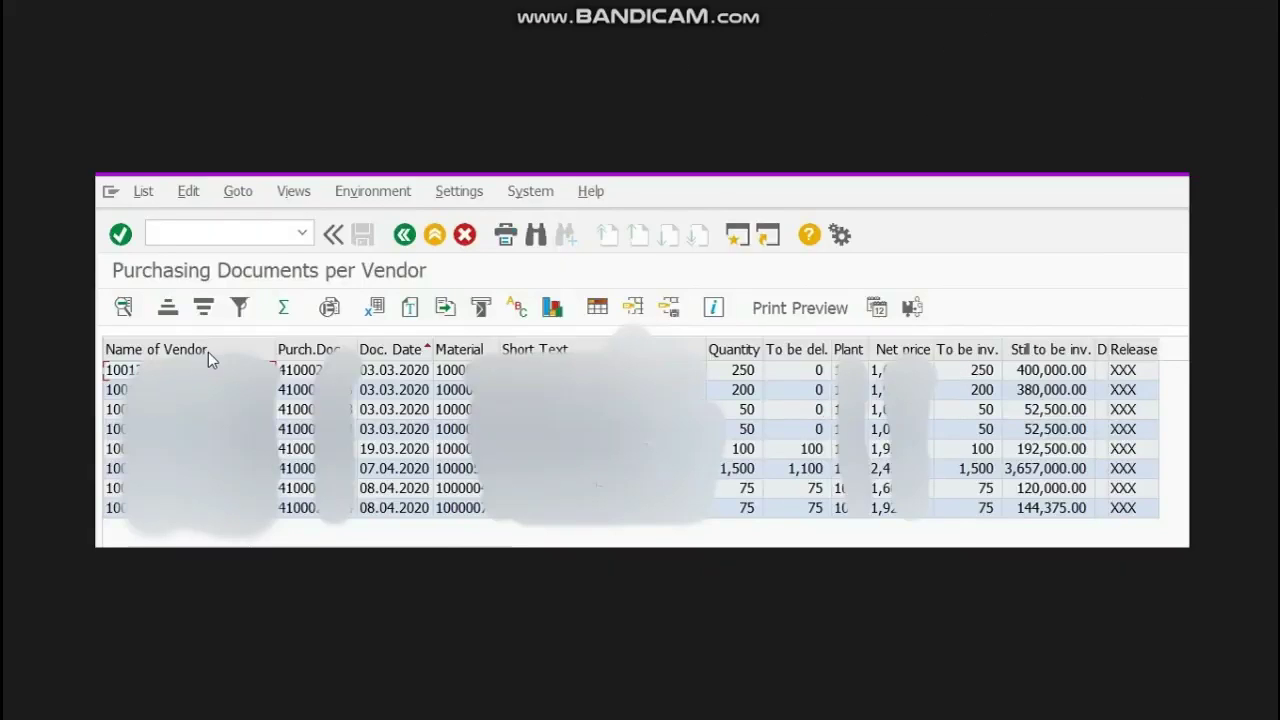
left_click(310, 347)
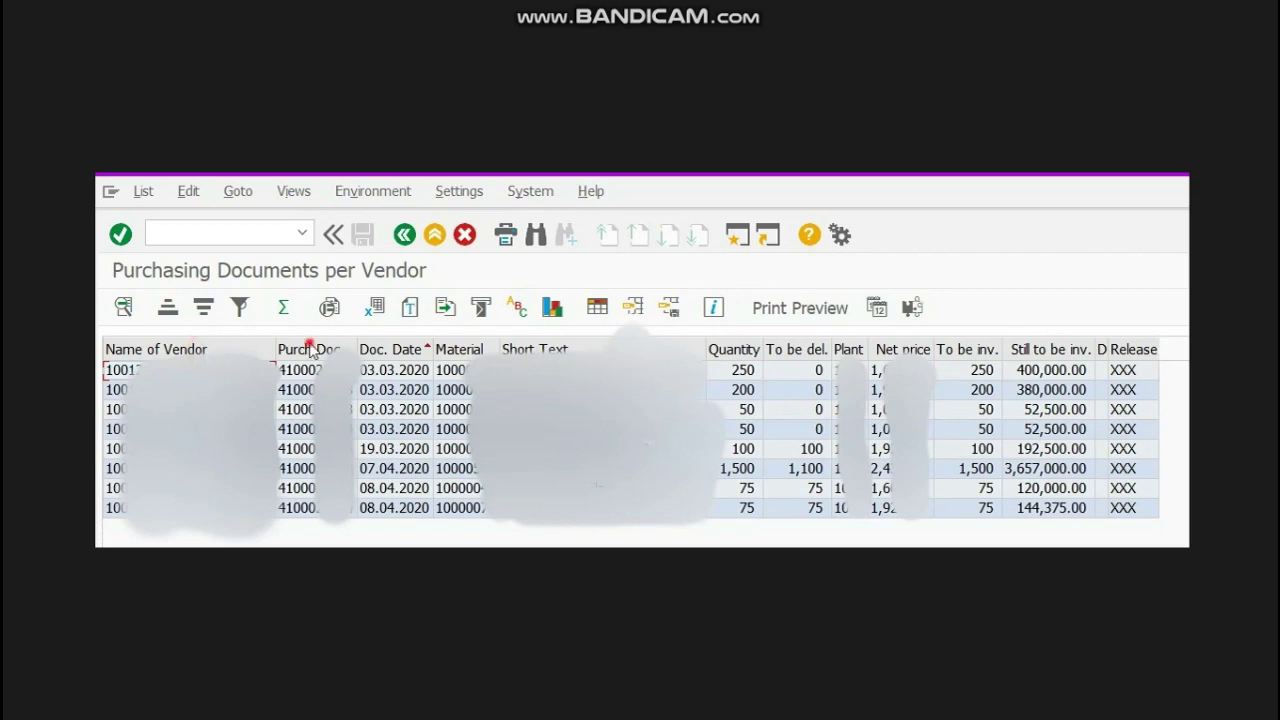
left_click(413, 350)
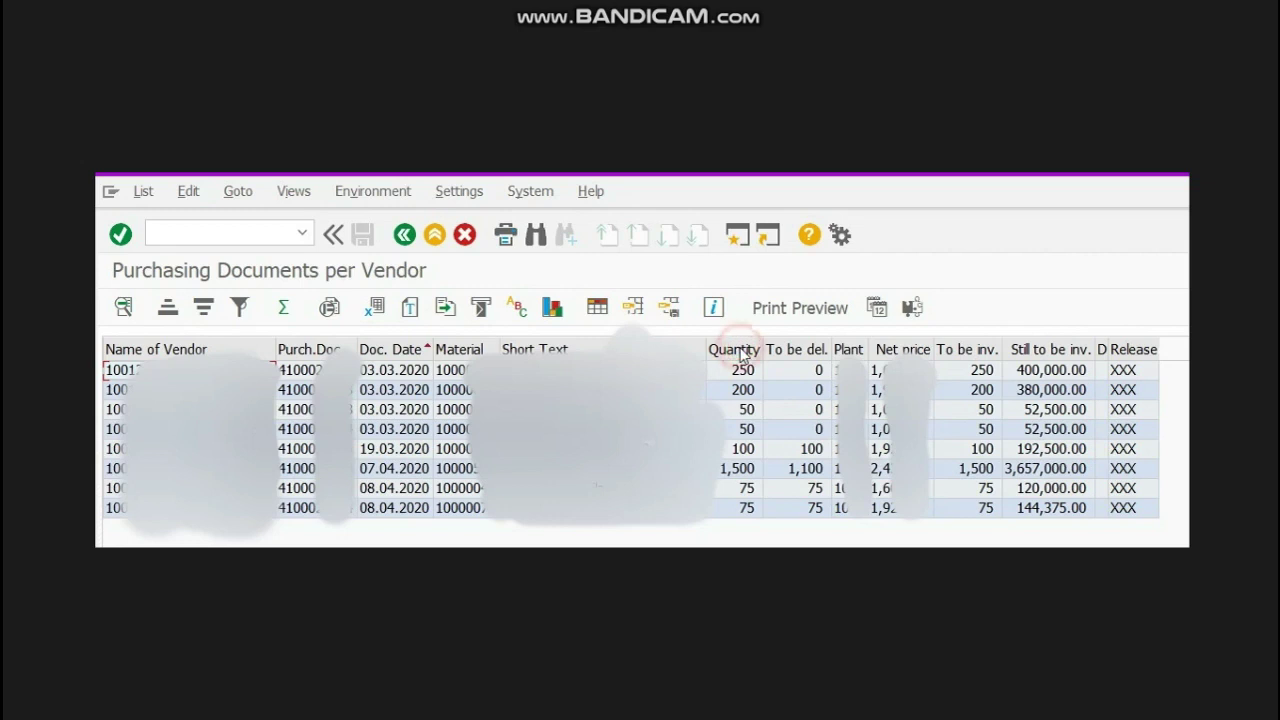
Step: Point out the Quantity, To be del., To be inv. and Still to be inv. columns
left_click(739, 409)
left_click(779, 360)
left_click(850, 359)
left_click(898, 346)
left_click(956, 353)
left_click(1043, 355)
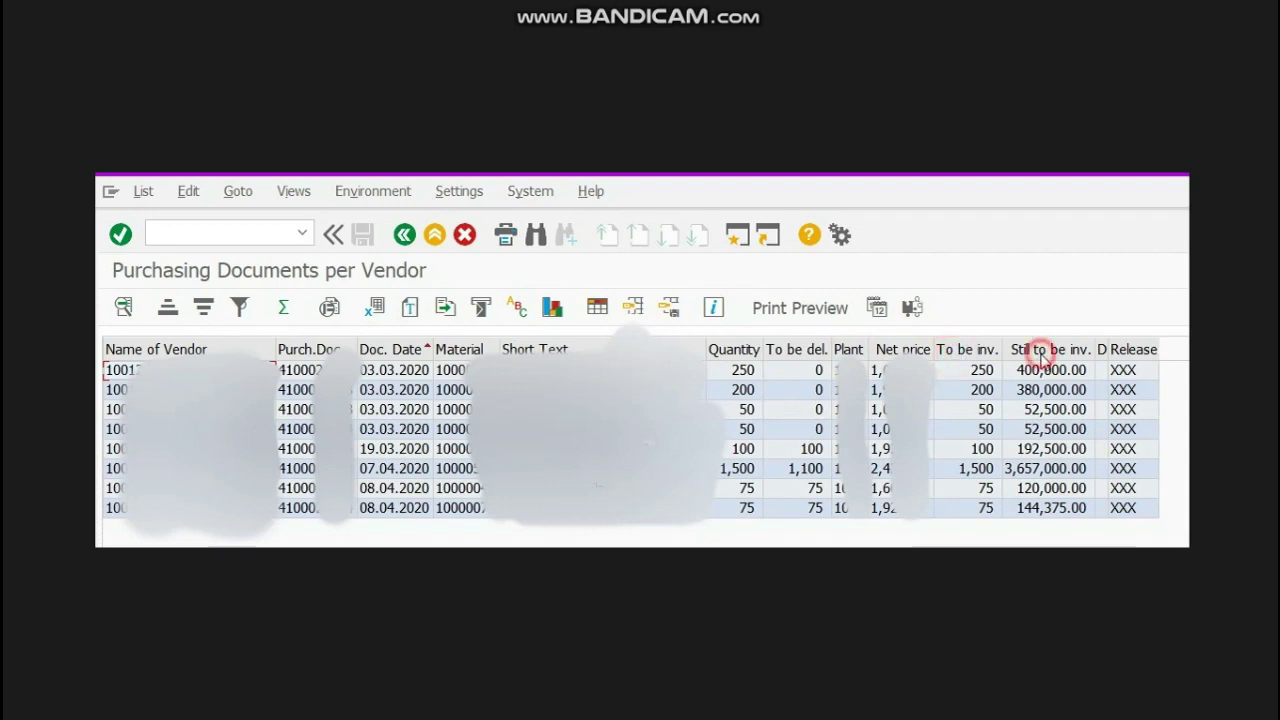
left_click(1135, 352)
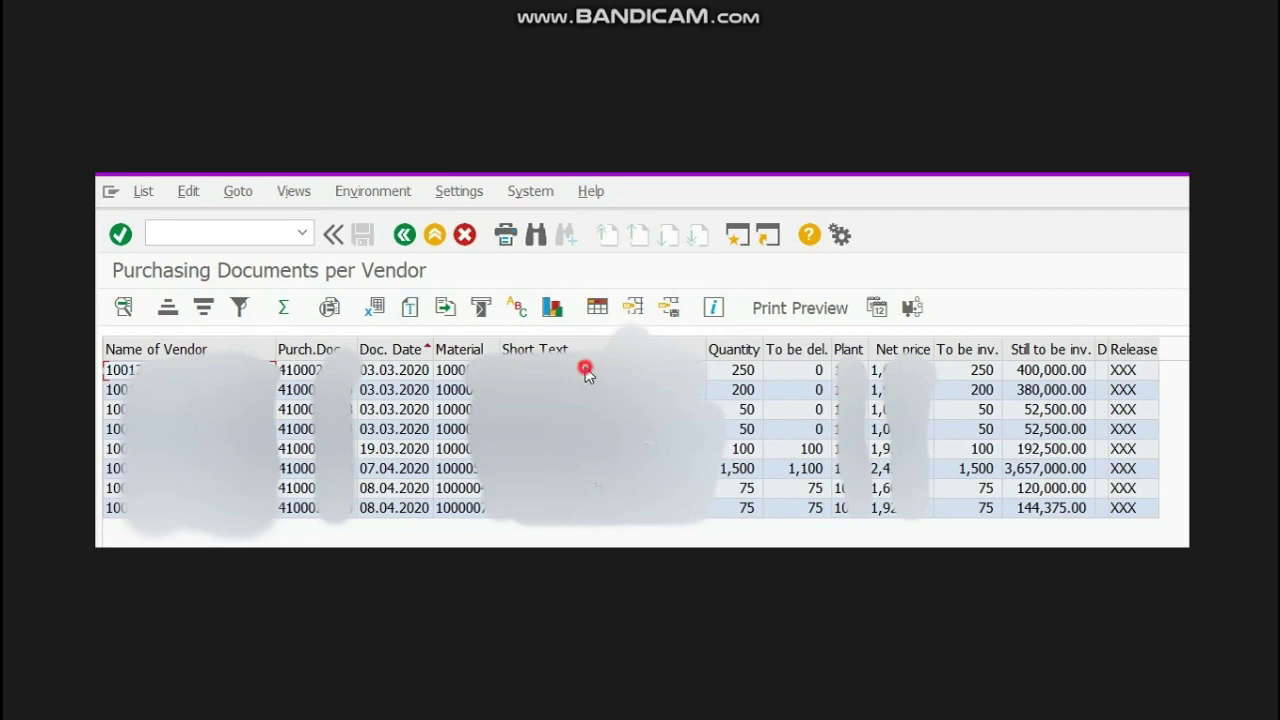
left_click(722, 373)
left_click(797, 376)
left_click(787, 379)
left_click(784, 448)
left_click(396, 450)
left_click(783, 457)
left_click(742, 469)
left_click_drag(777, 451, 783, 492)
left_click(782, 514)
left_click(802, 421)
left_click(794, 397)
left_click(790, 361)
left_click(597, 309)
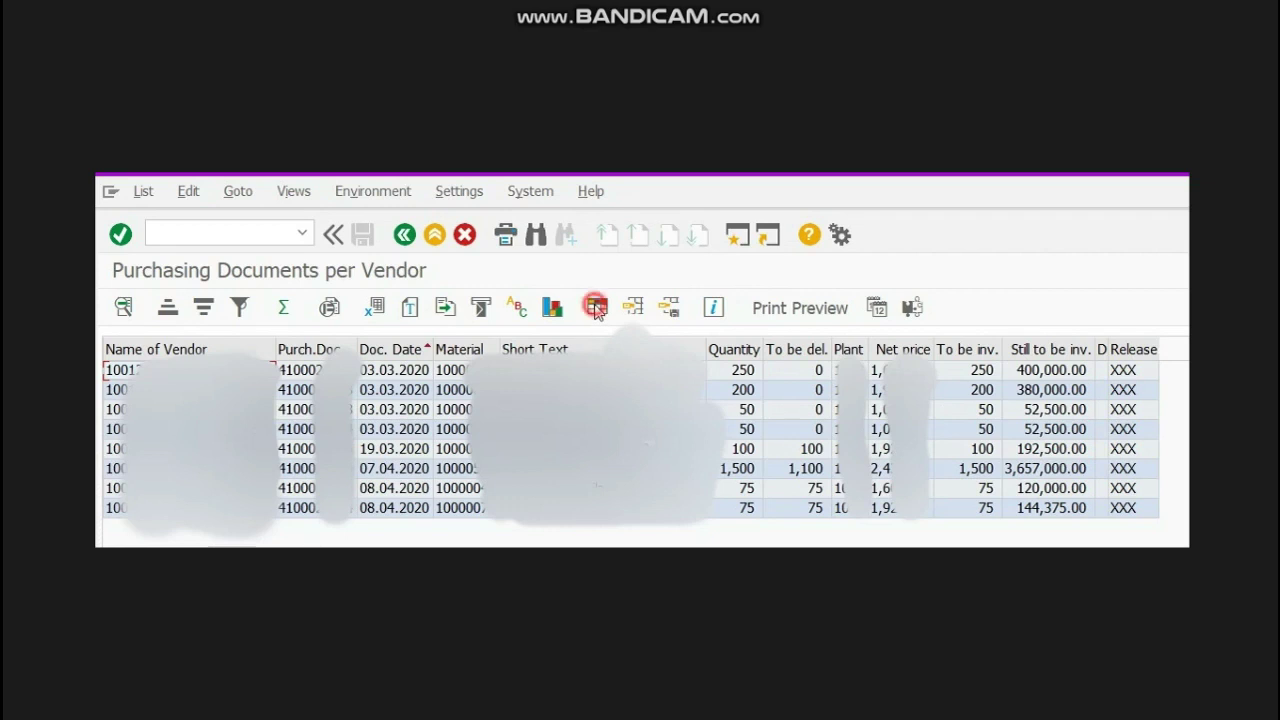